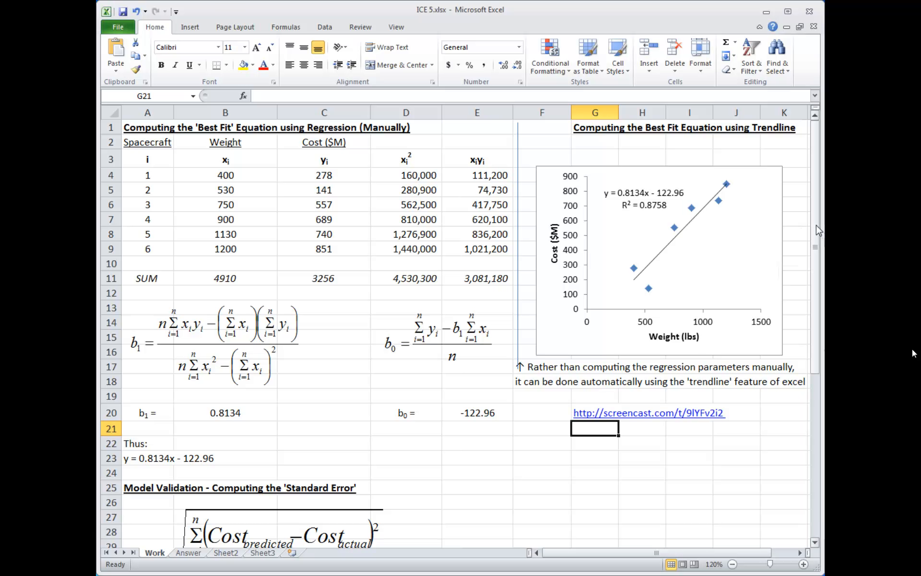
Examine the chart's trendline equation and the Standard Error section with its weight, actual cost and predicted cost columns
left_click(634, 203)
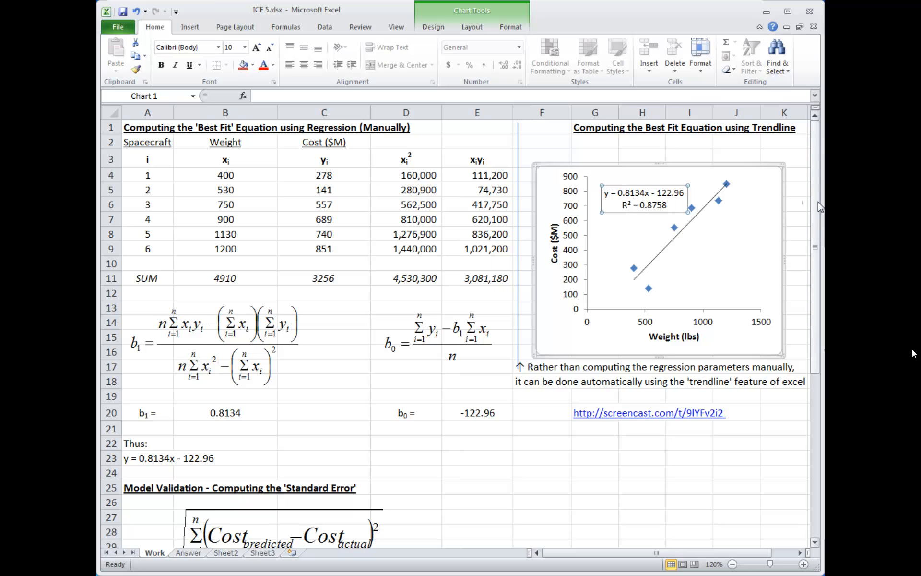
left_click_drag(820, 207, 811, 371)
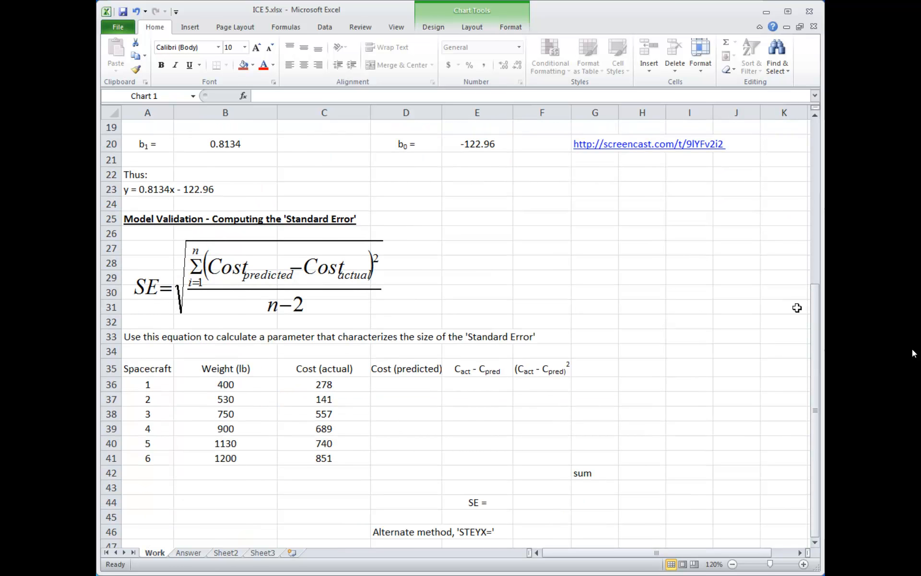
scroll(797, 307, "down", 1)
scroll(767, 296, "down", 1)
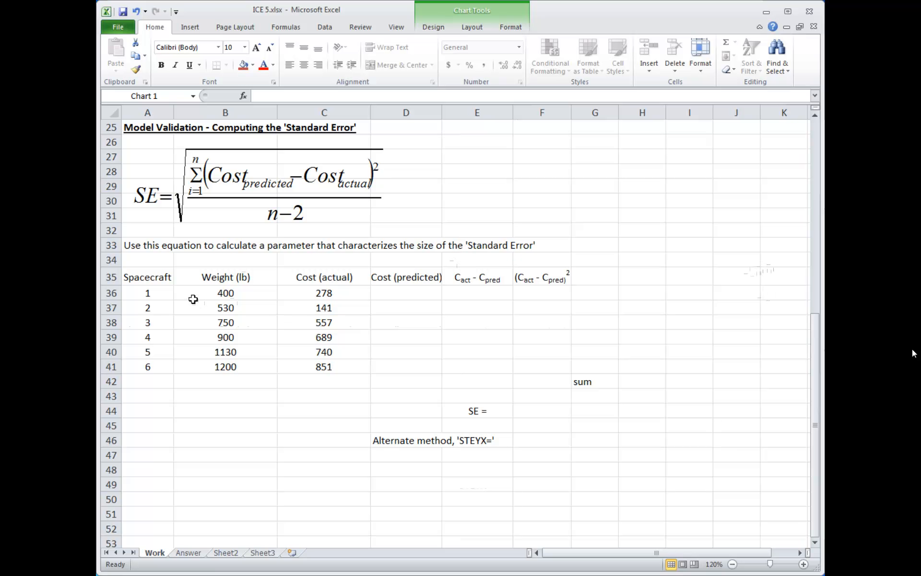
left_click(224, 292)
left_click(331, 291)
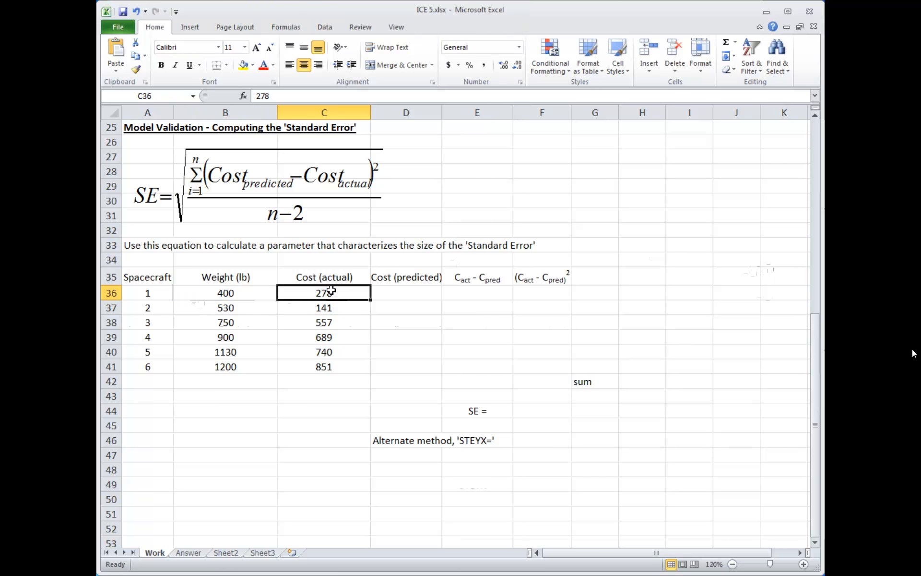
left_click(430, 294)
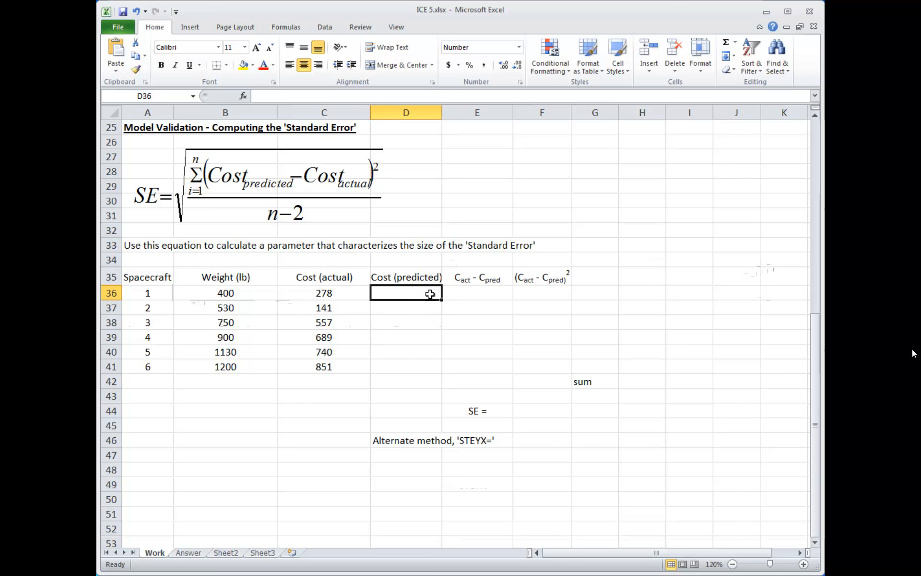
Copy the best-fit equation from A23 to D32, above the Cost (predicted) column
scroll(430, 294, "up", 1)
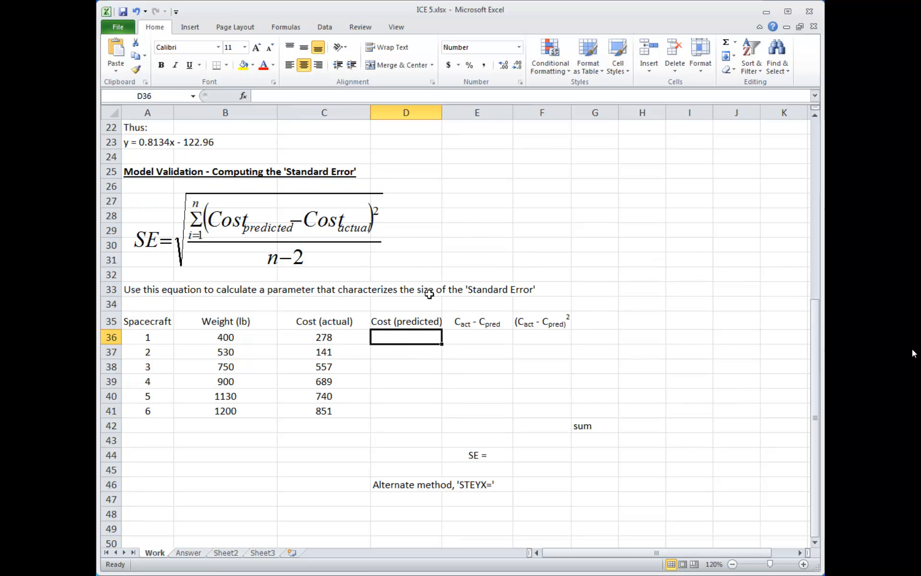
scroll(430, 294, "up", 1)
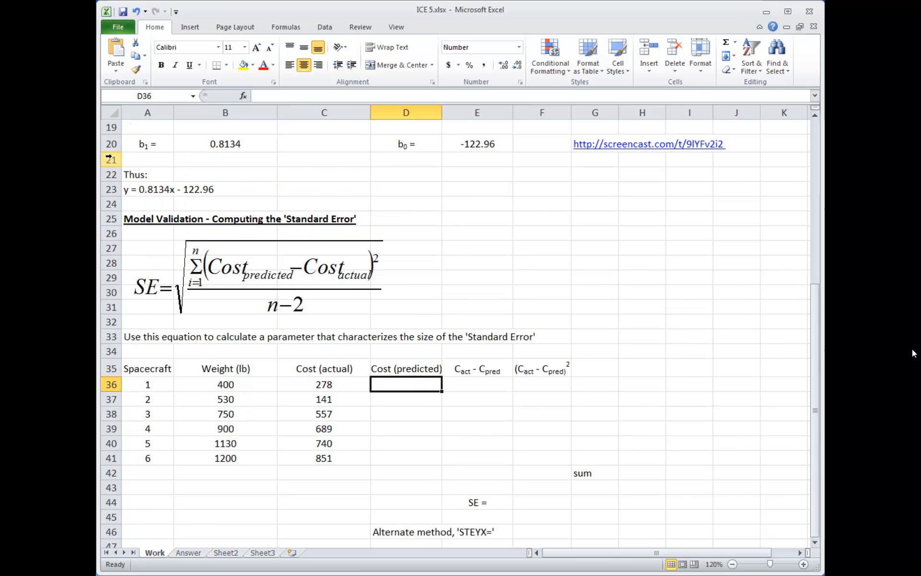
left_click(146, 190)
key("ctrl+c")
left_click(404, 323)
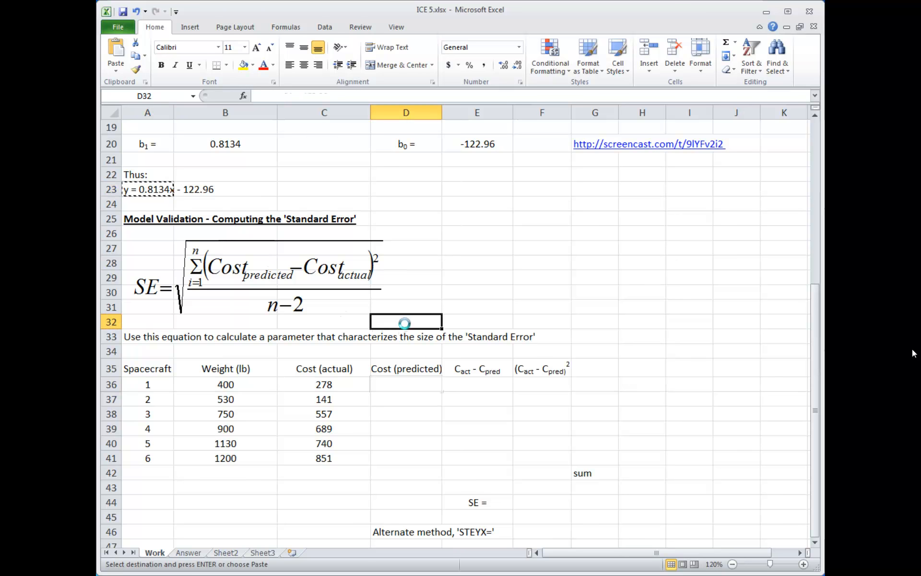
key("ctrl+v")
Enter the predicted cost formula =.8134*B36-122.96 in D36 for the first spacecraft
scroll(407, 325, "down", 1)
scroll(409, 326, "down", 1)
left_click(395, 294)
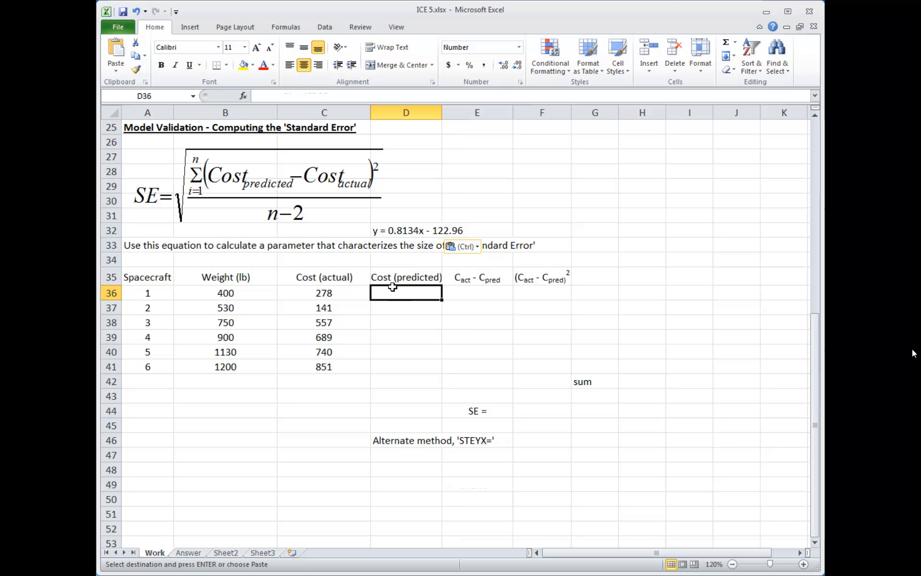
type("=")
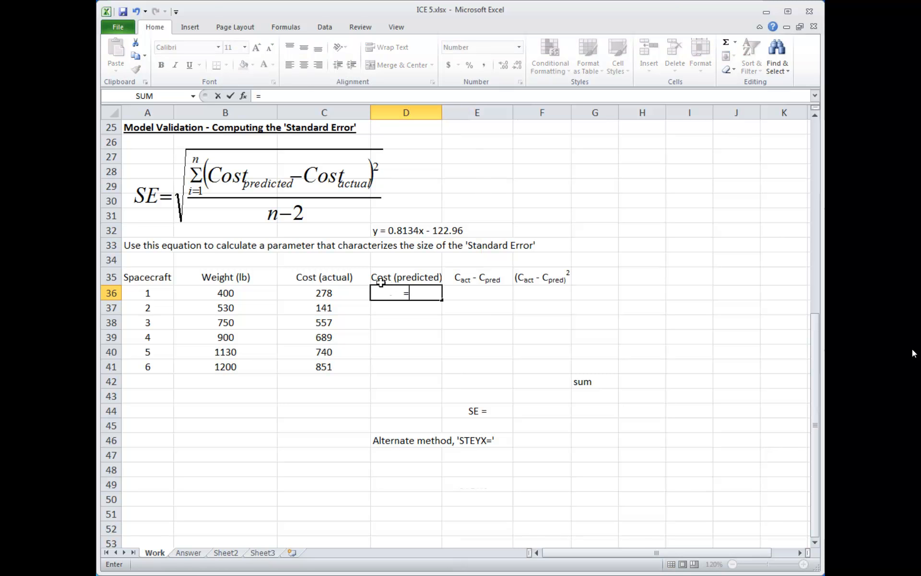
type(".8134*")
left_click(253, 294)
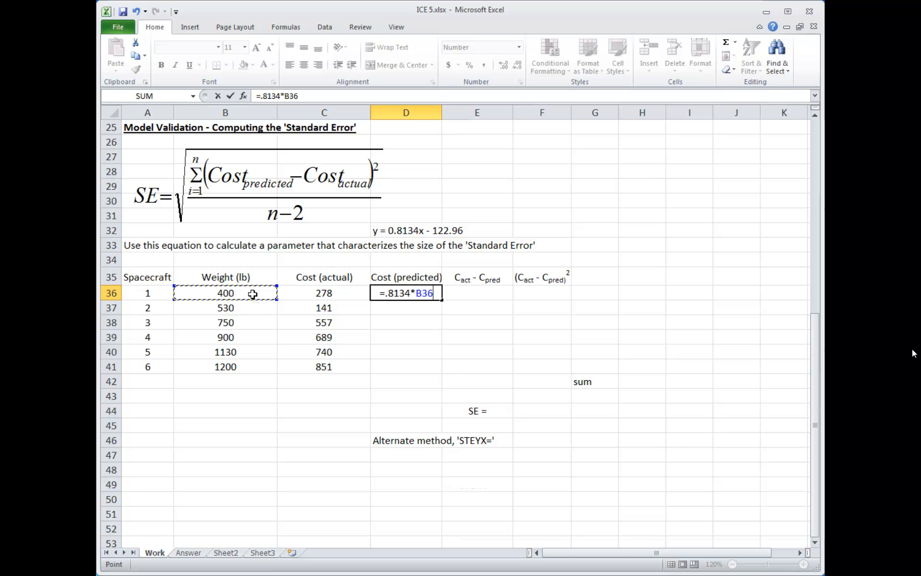
type("-1")
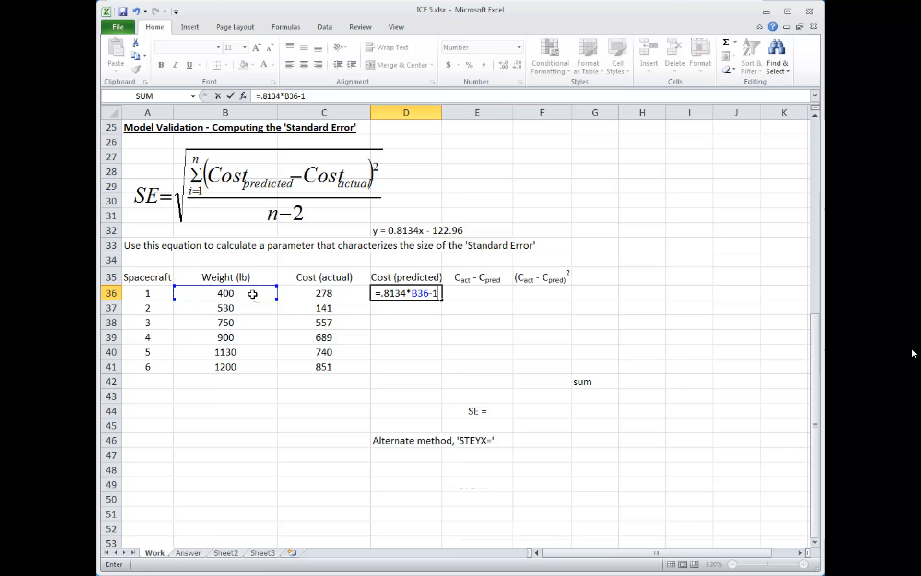
type("22.96")
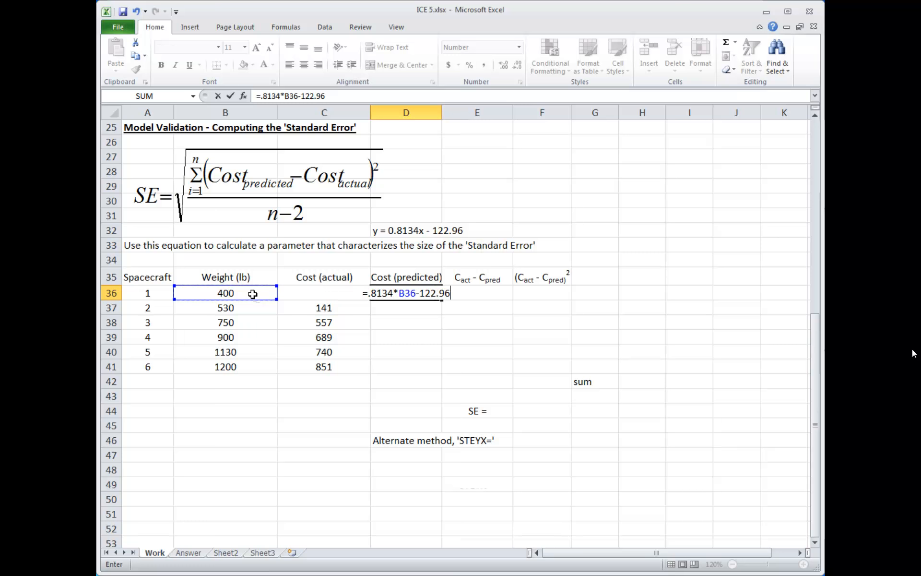
key("Return")
Fill the predicted cost formula from D36 down through D41 for the remaining spacecraft
left_click(435, 294)
left_click_drag(441, 300, 427, 370)
left_click(484, 324)
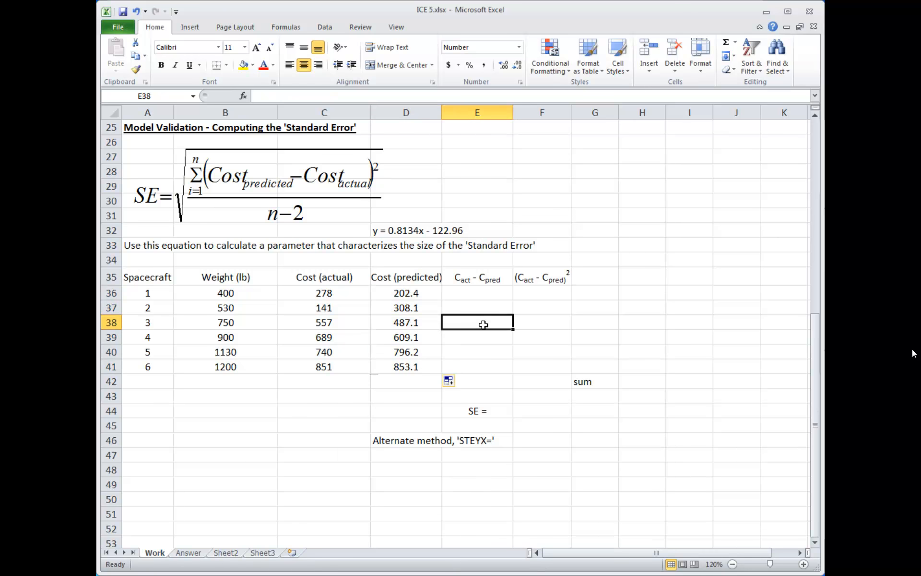
Check each spacecraft's predicted cost against its weight, actual cost and the regression equation in D32
left_click(242, 293)
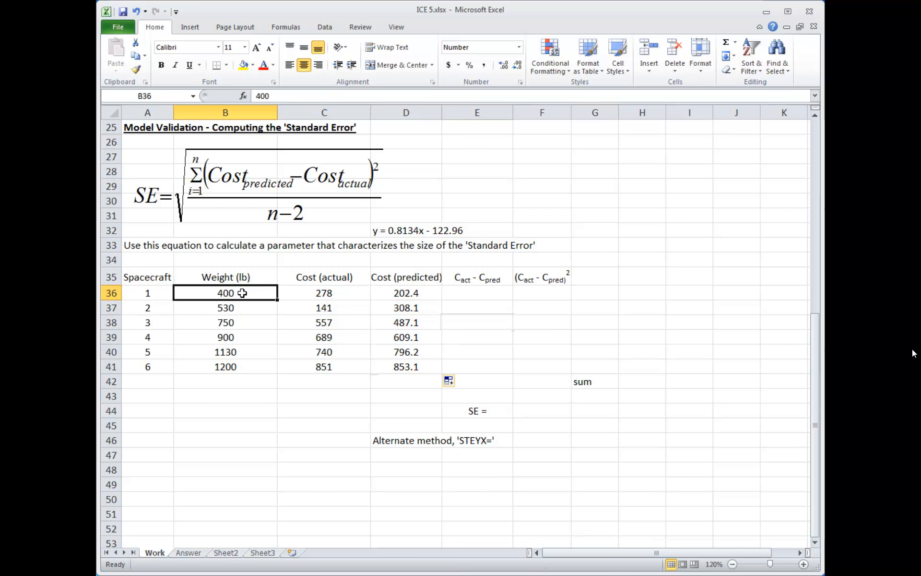
left_click(335, 294)
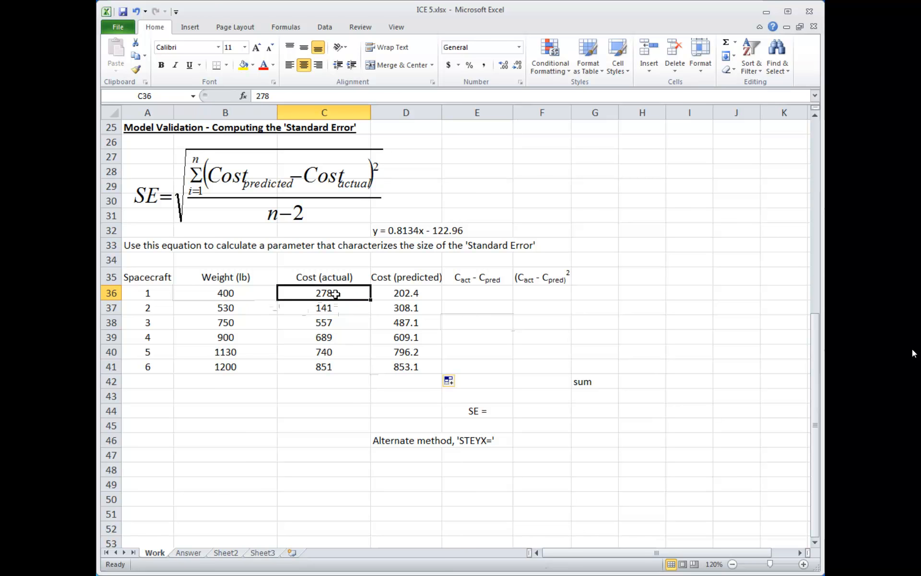
left_click(417, 294)
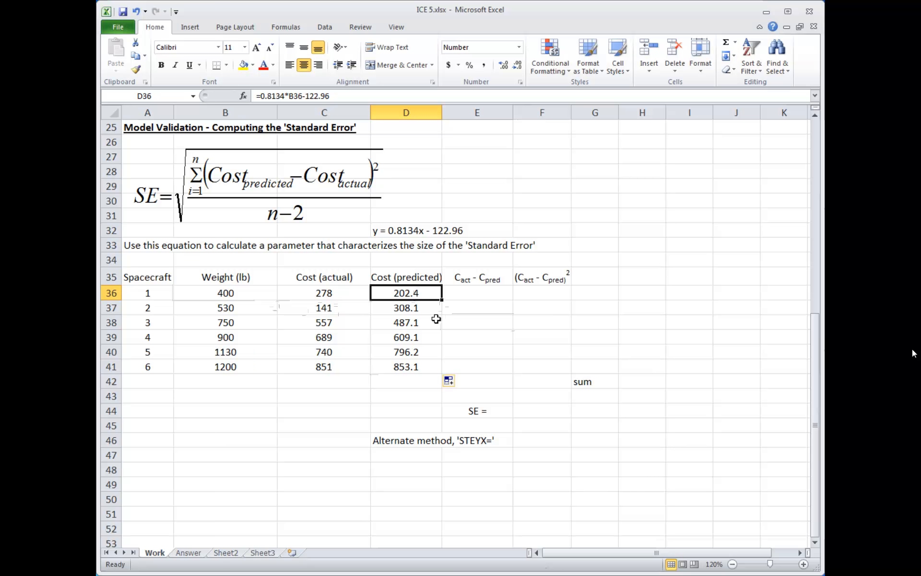
left_click(412, 307)
left_click(412, 324)
left_click(411, 335)
left_click(411, 351)
left_click(410, 367)
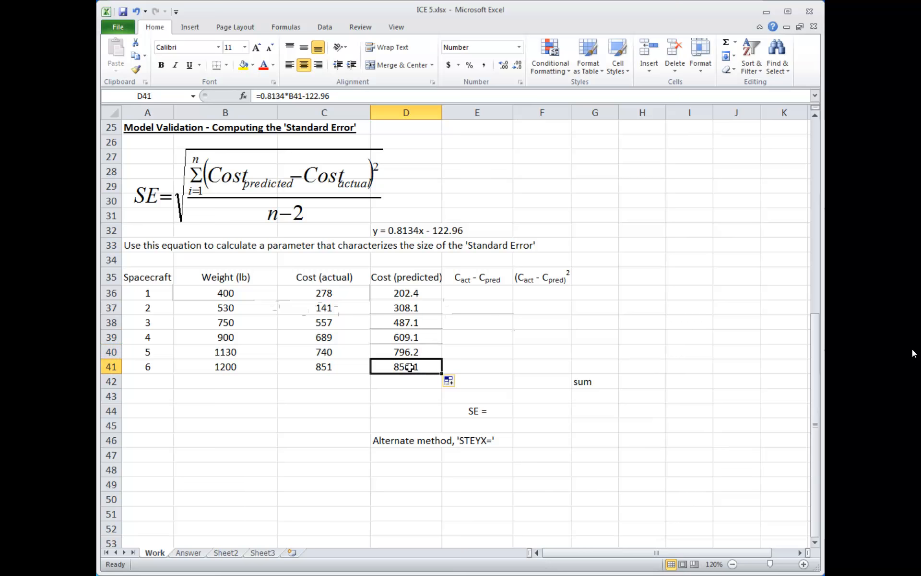
left_click(211, 364)
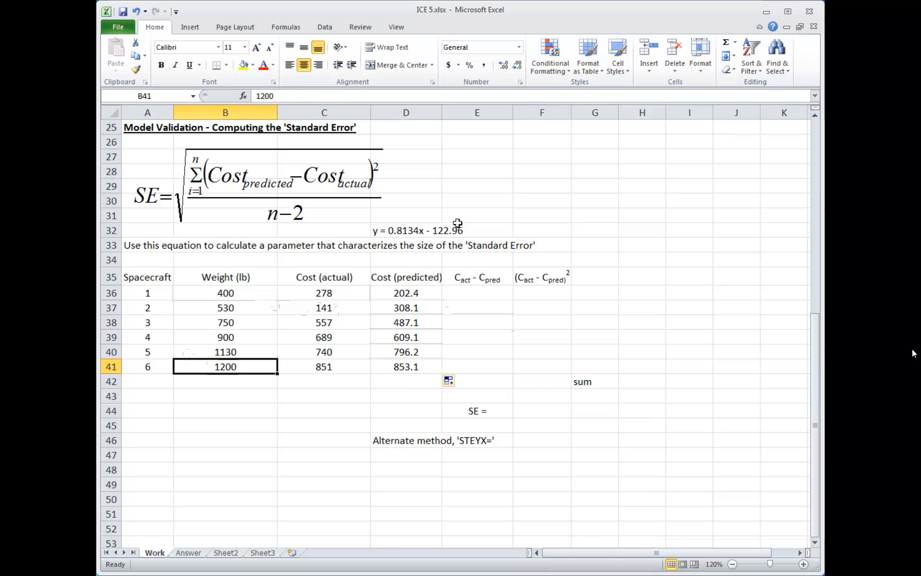
left_click(394, 234)
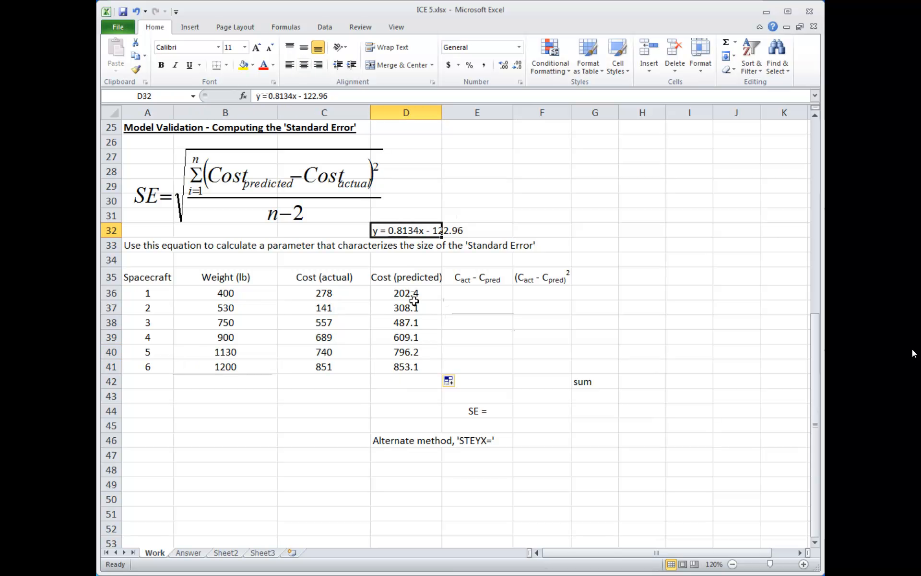
Enter the formula =D36-C36 in E36 for the difference between predicted and actual cost
left_click(489, 290)
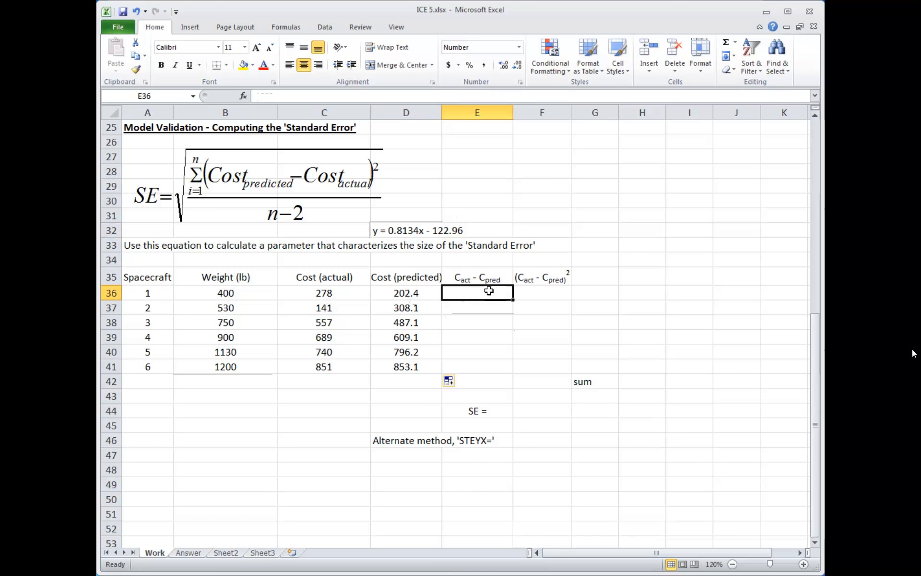
left_click(302, 224)
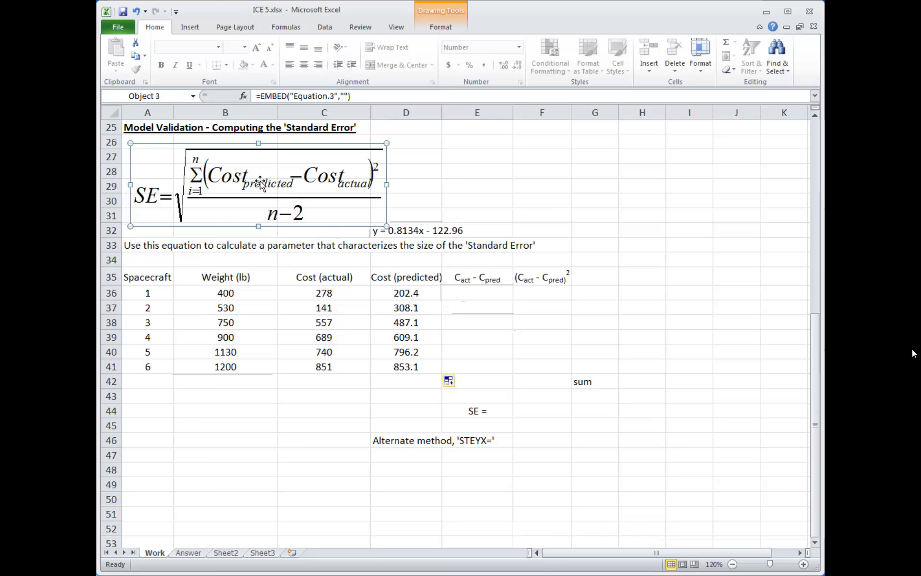
left_click(470, 292)
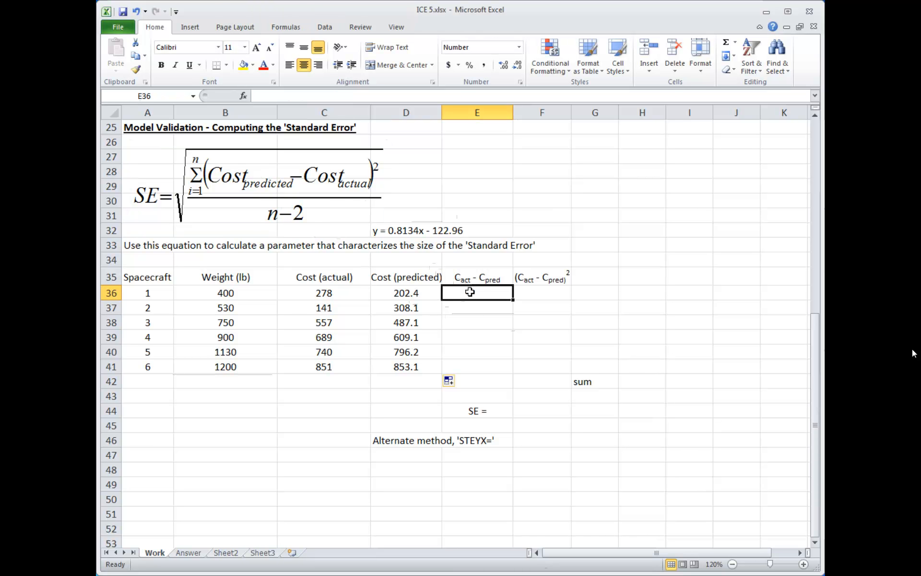
type("=")
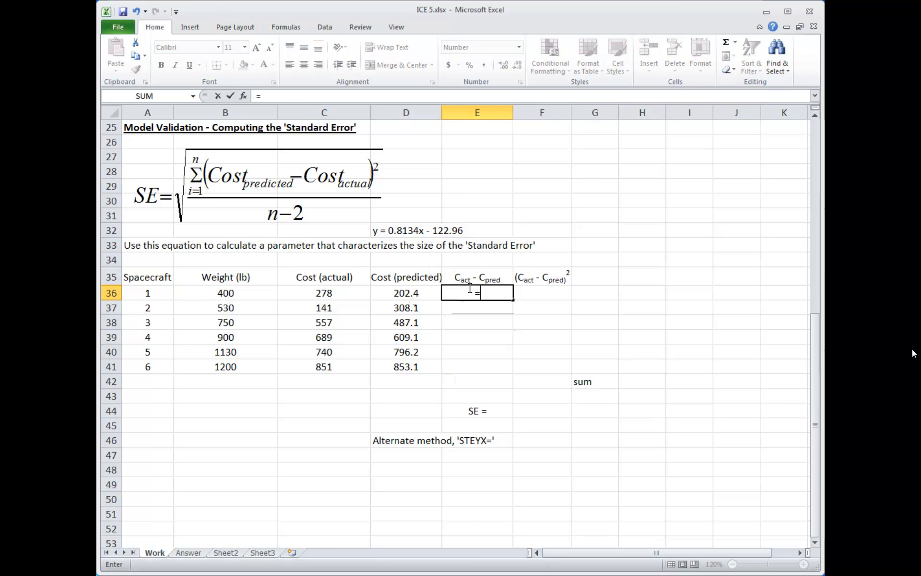
left_click(415, 294)
type("-")
left_click(333, 295)
key("Return")
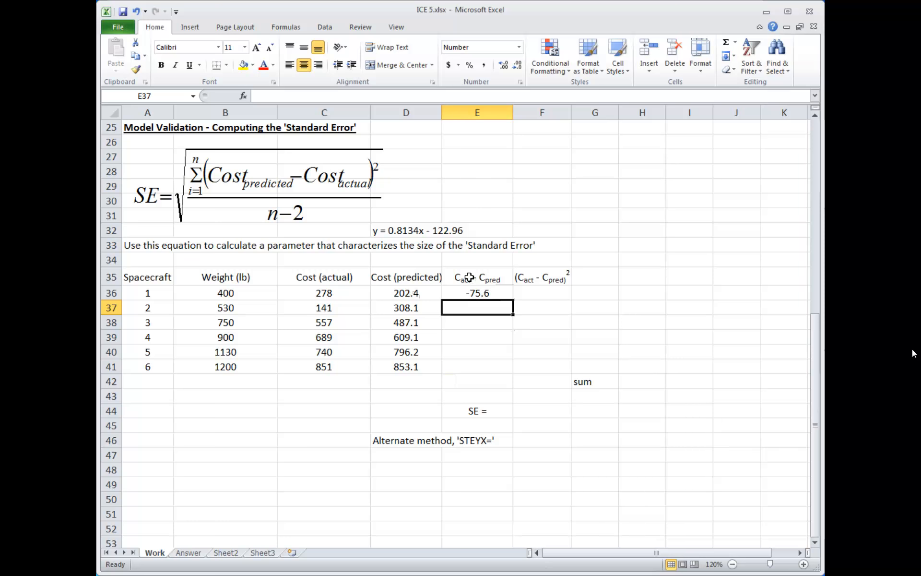
Fill the cost difference formula from E36 down through E41
left_click(477, 271)
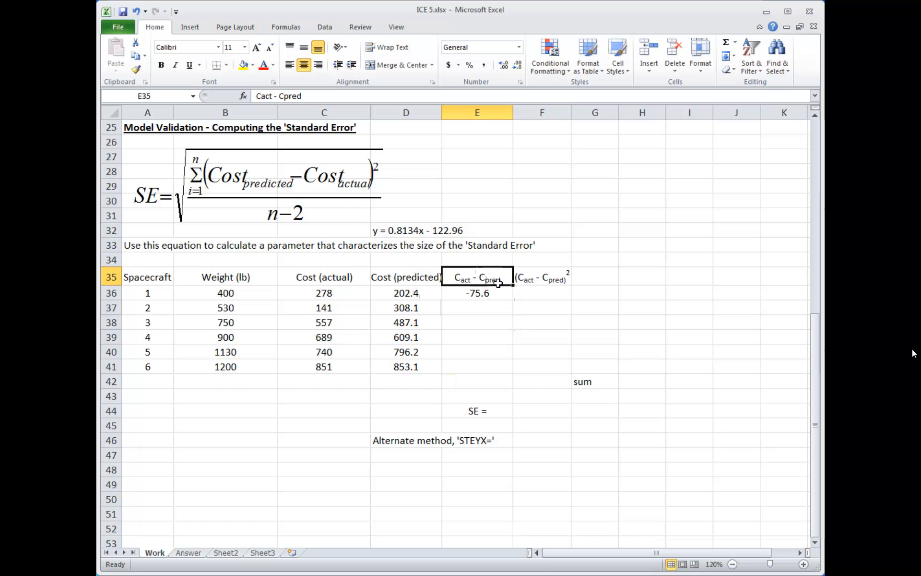
left_click(299, 211)
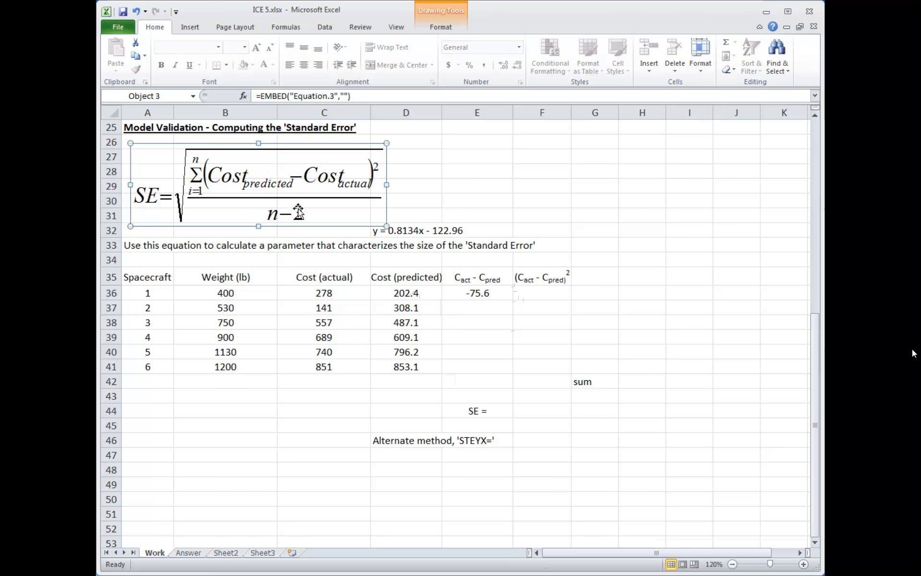
left_click(487, 296)
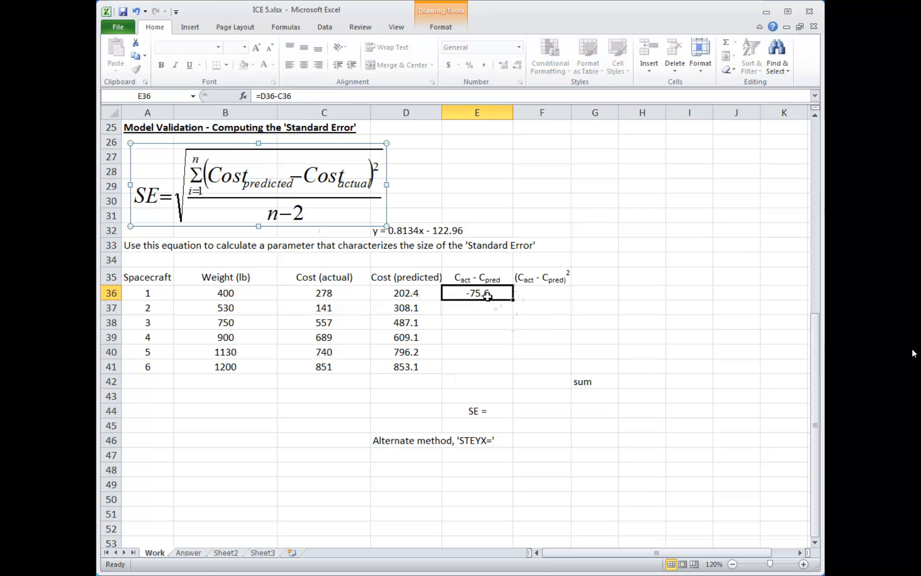
left_click_drag(513, 301, 510, 370)
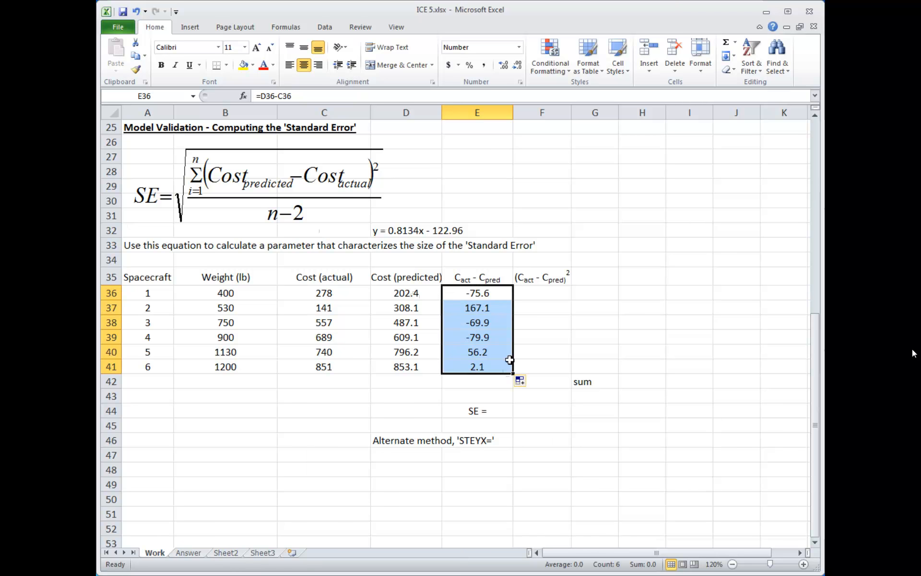
Enter the formula =E36^2 in F36 to square the first cost difference
left_click(542, 293)
type("=")
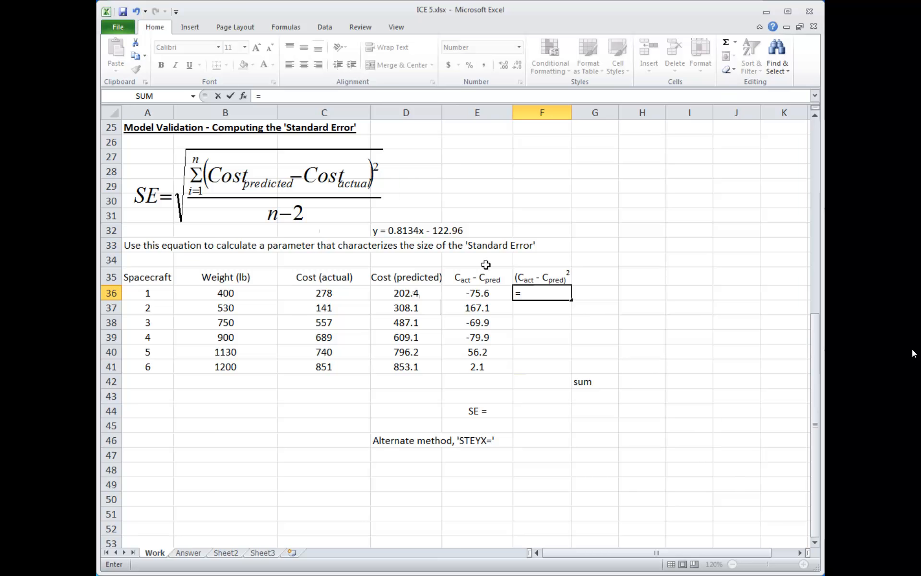
left_click(477, 292)
type("^2")
key("Return")
Fill the squared difference formula from F36 down through F41, clearing the extra copy in F42
left_click(557, 293)
left_click_drag(571, 300, 570, 386)
left_click(566, 383)
key("Delete")
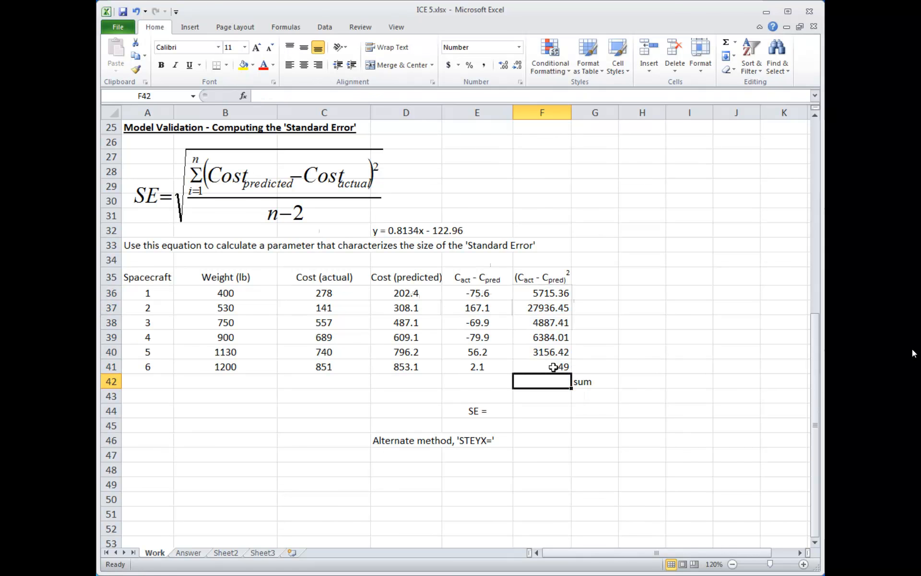
Enter the formula =SUM(F36:F41) in F42 to total the squared cost differences
left_click(635, 350)
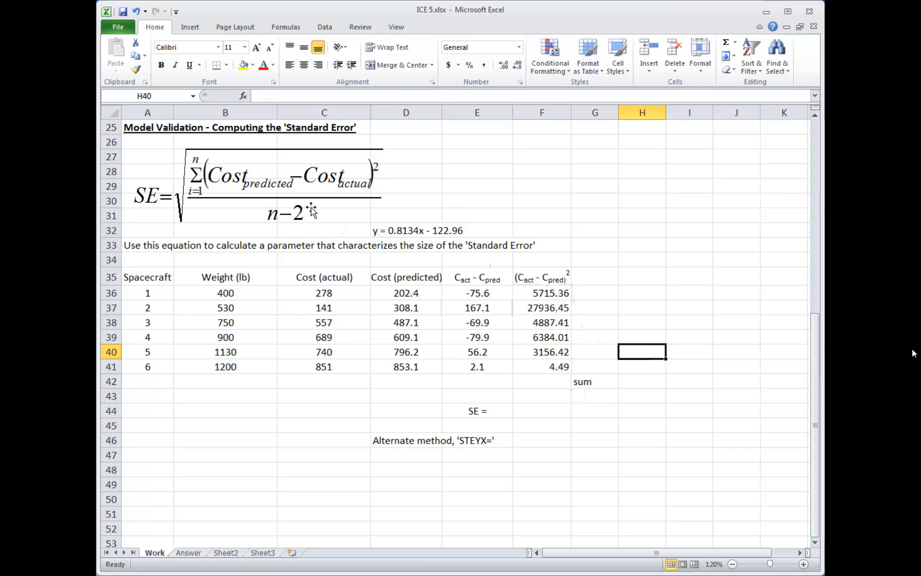
left_click(286, 179)
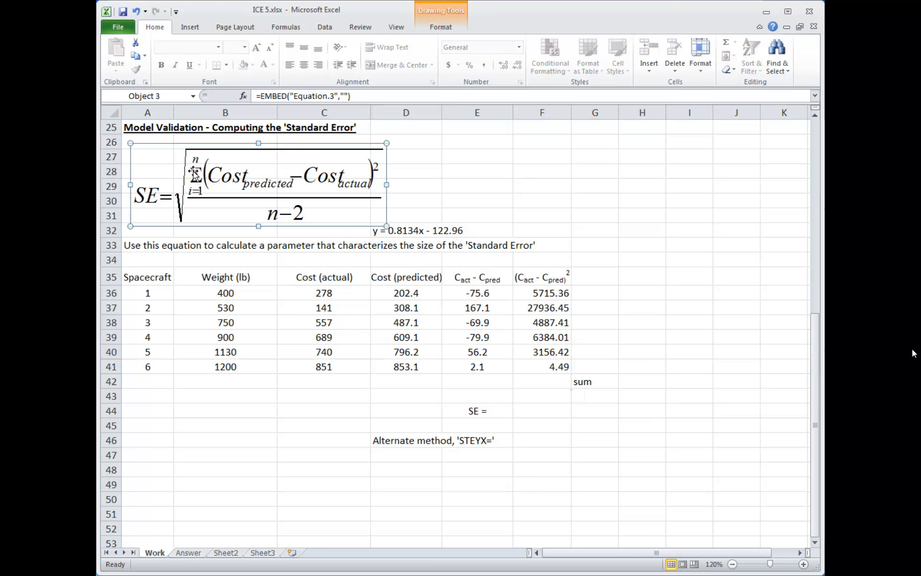
left_click(545, 384)
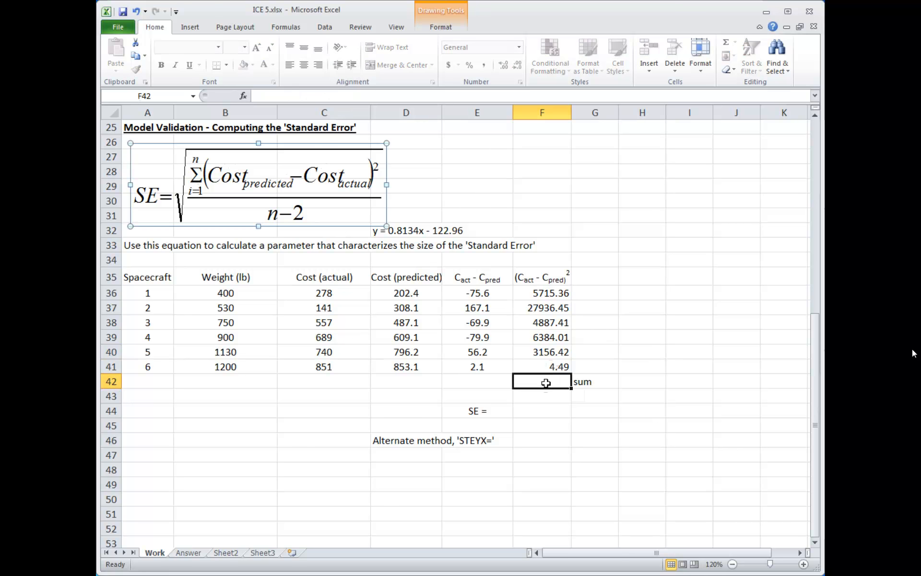
type("=")
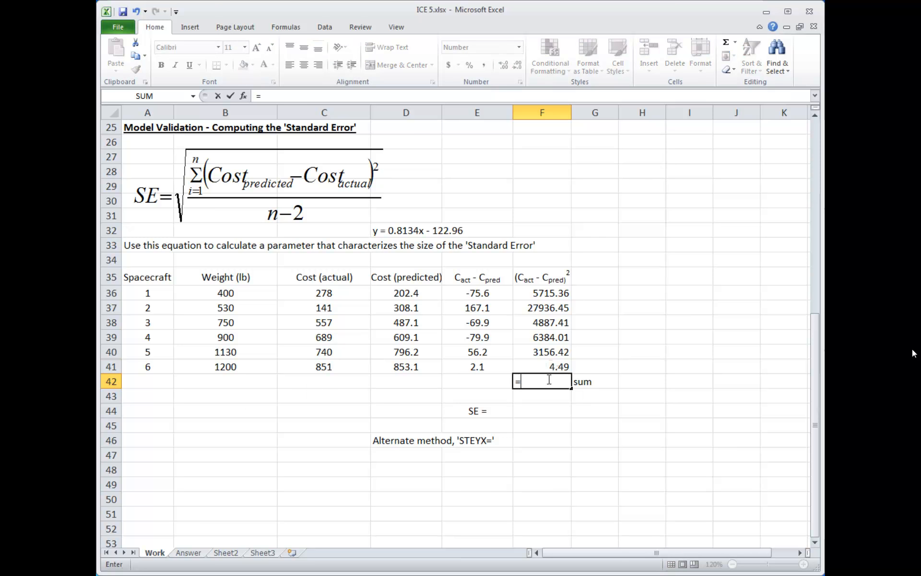
type("sum(")
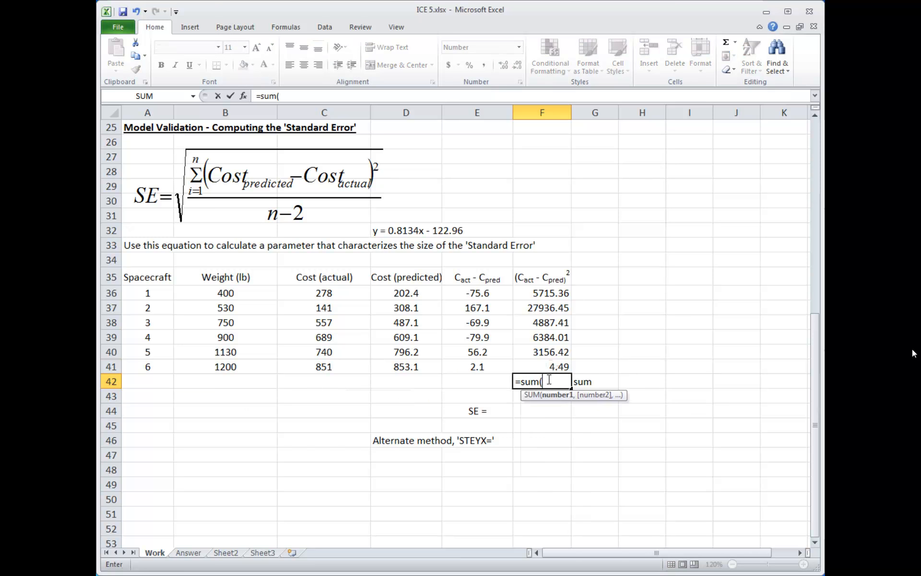
key("Up")
key("shift+Up")
key("shift+Up")
key("shift+Up")
key("shift+Up")
key("shift+Up")
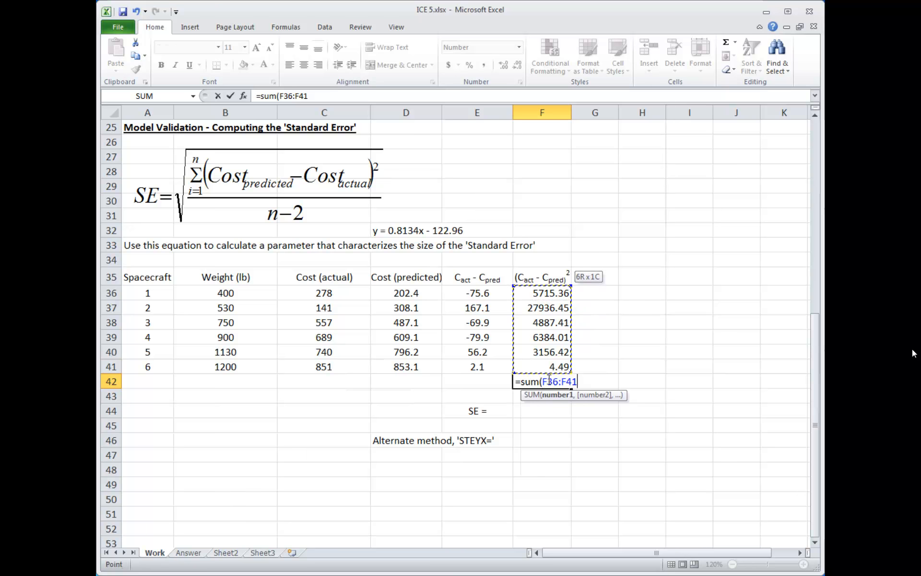
key("Return")
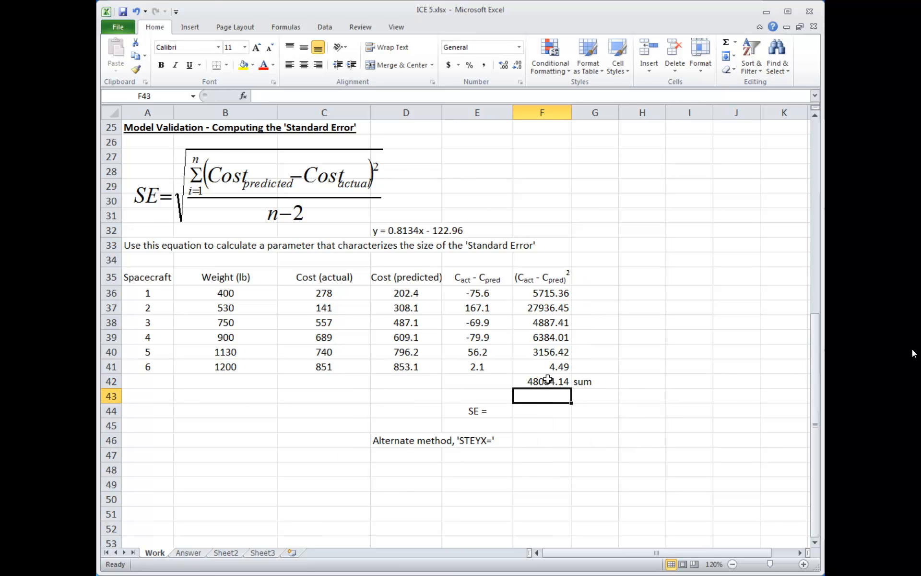
Enter the formula =SQRT(F42/4) in F44 to calculate the standard error from the sum of squares
left_click(534, 415)
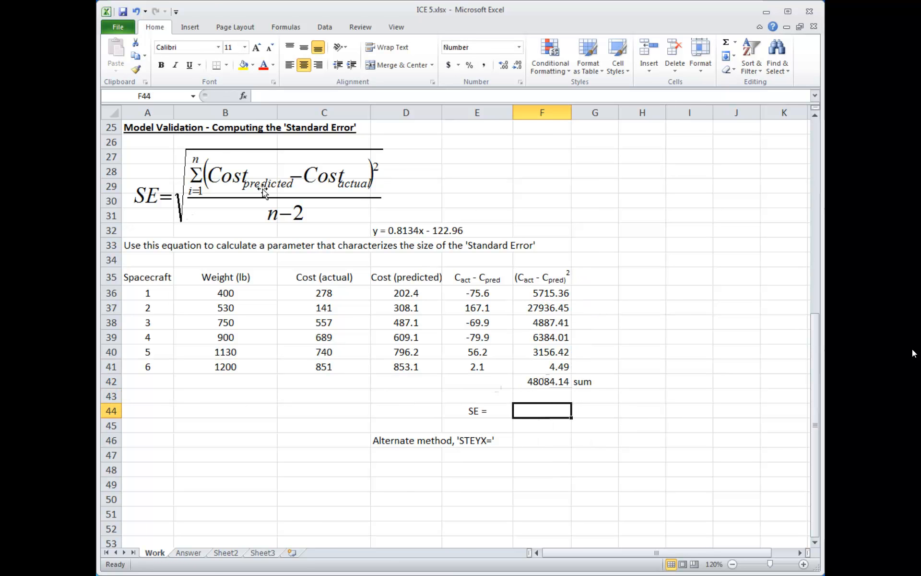
type("=sqrt(")
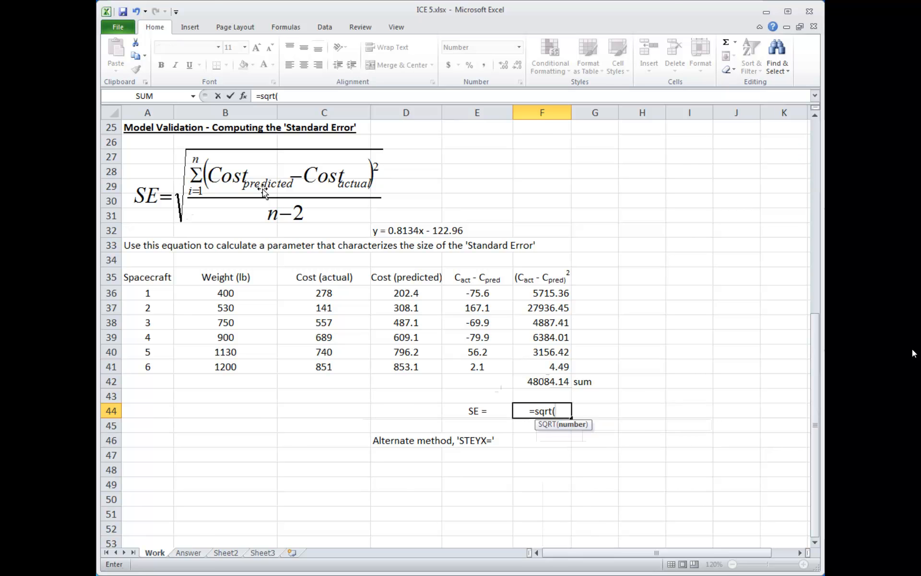
left_click(549, 381)
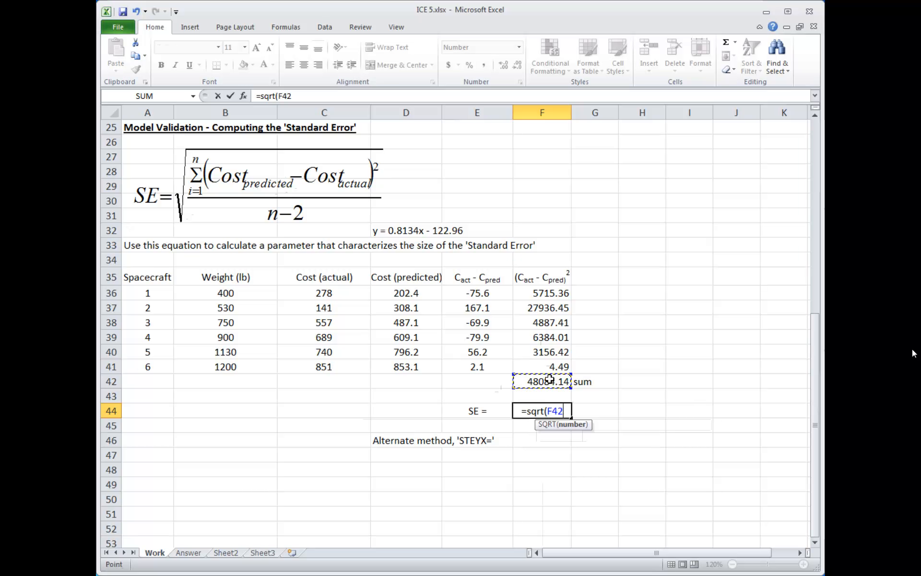
type("/")
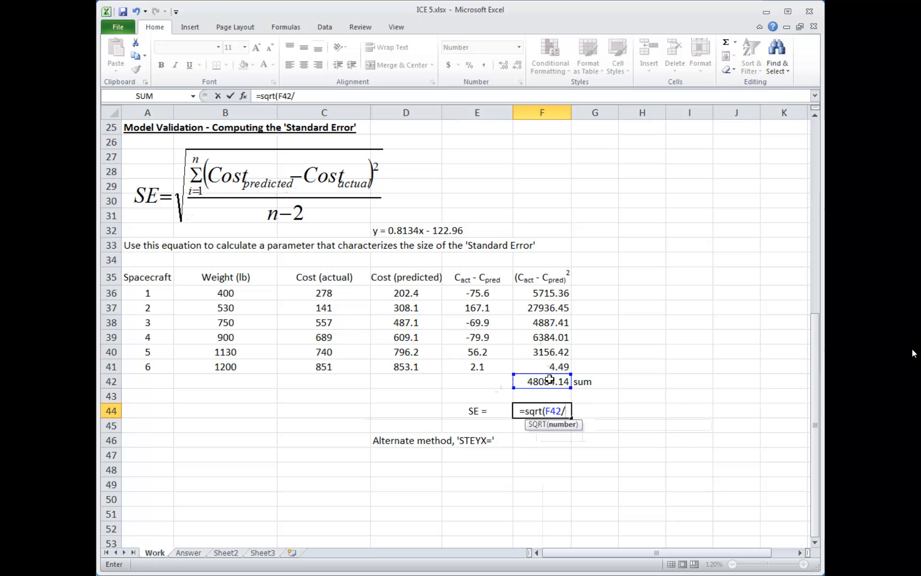
type("4)")
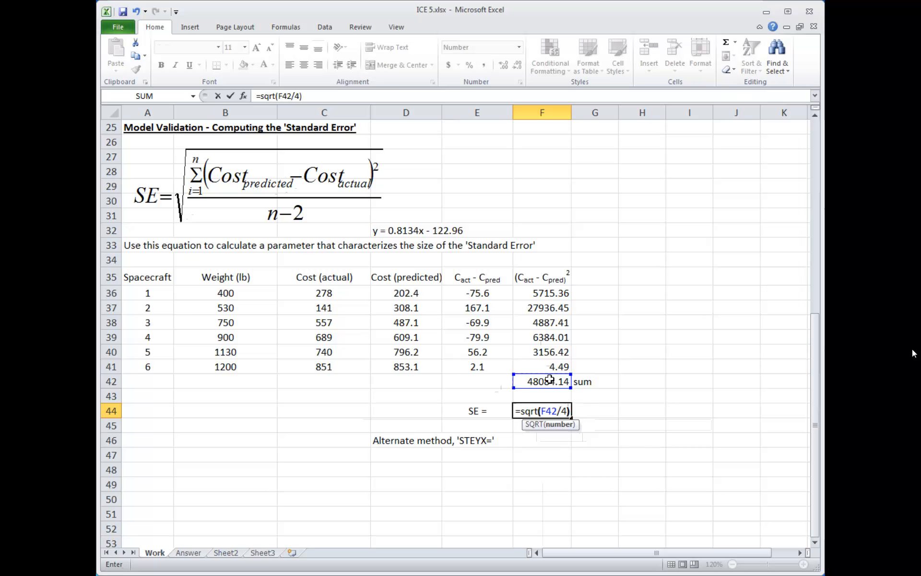
key("Return")
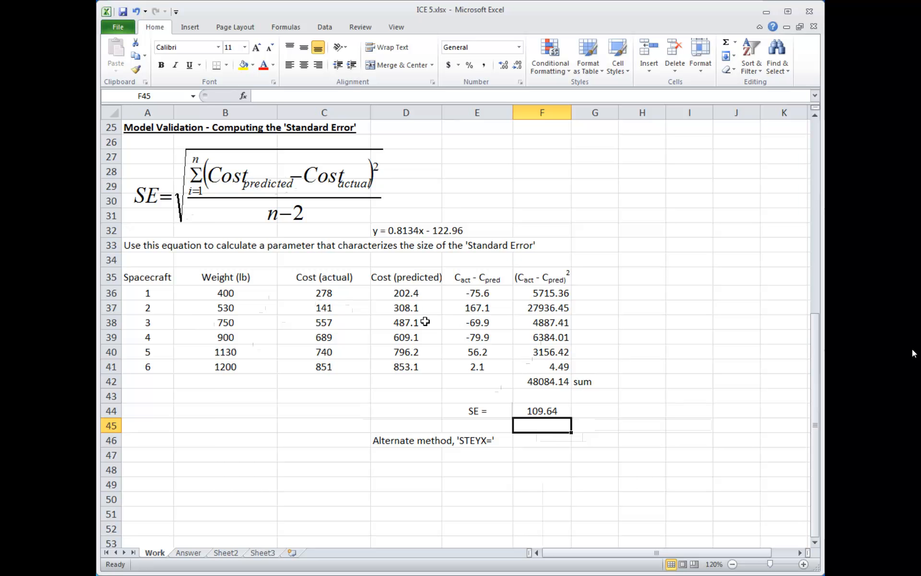
Examine the differences between actual and predicted cost for the spacecraft in E36 through E41
left_click(488, 276)
left_click(486, 295)
left_click(484, 329)
left_click(481, 337)
left_click(481, 352)
left_click(480, 366)
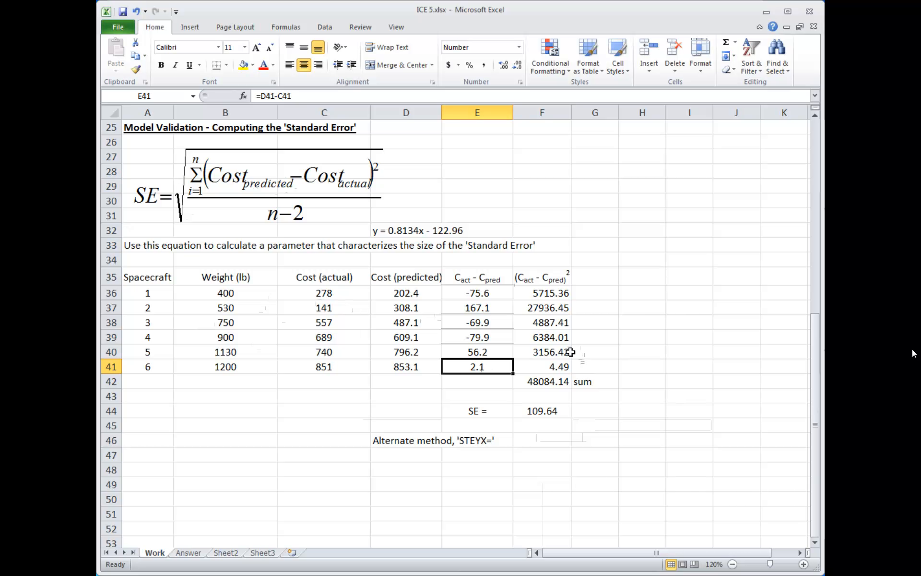
Enter the formula =STEYX(C36:C41,B36:B41) in F46 to compute the standard error from actual costs and weights
left_click(397, 440)
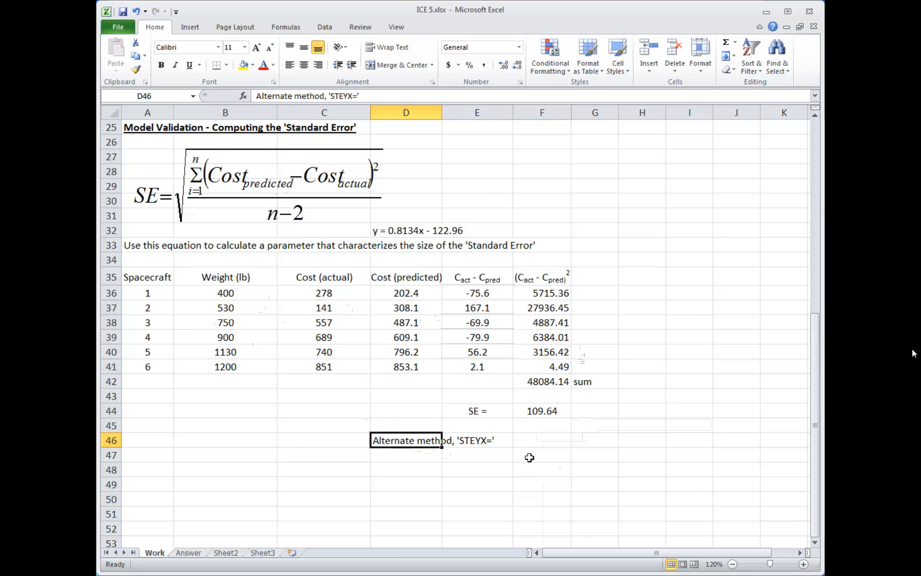
left_click(539, 440)
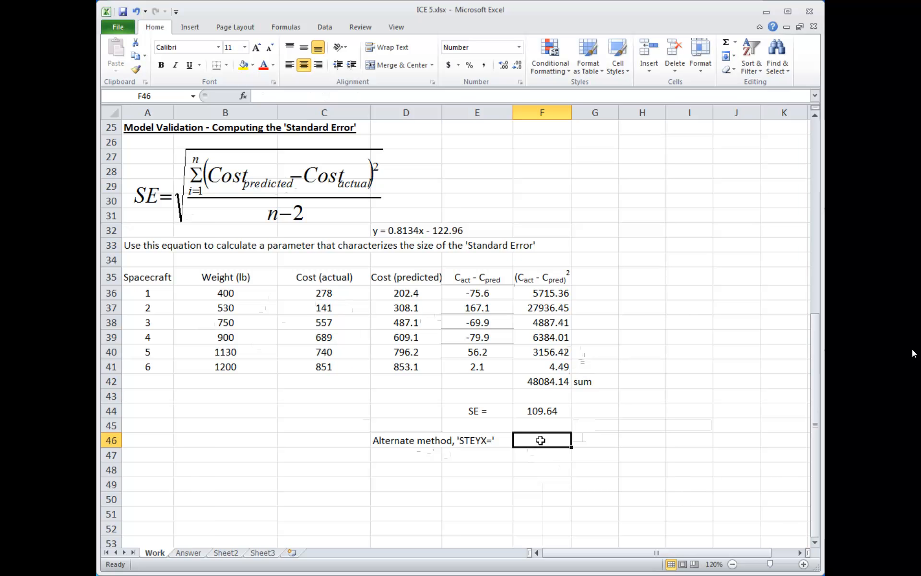
type("=")
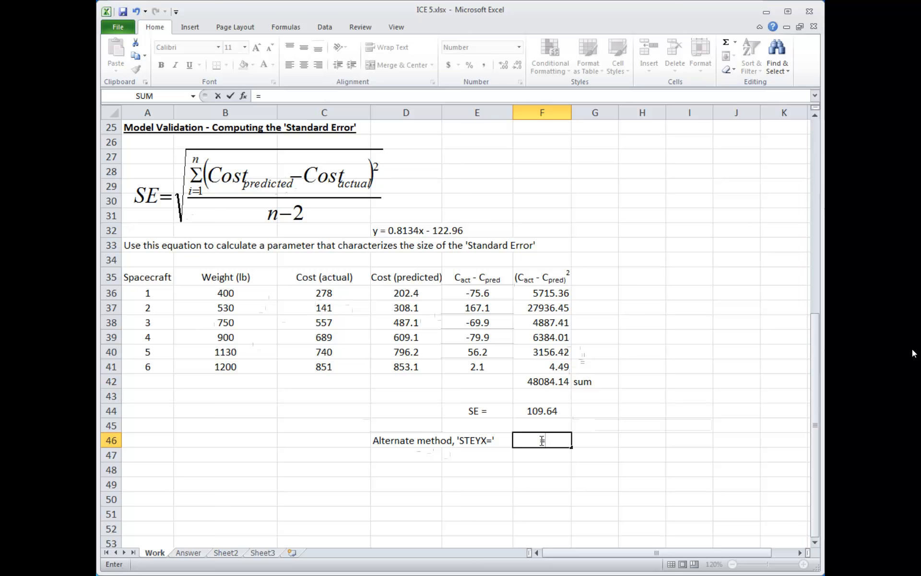
type("STEYX")
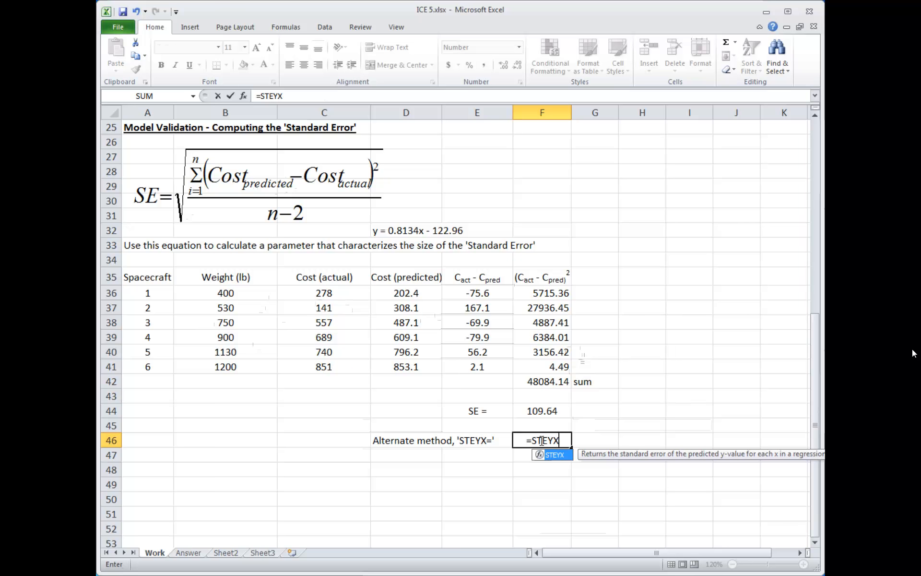
type("(")
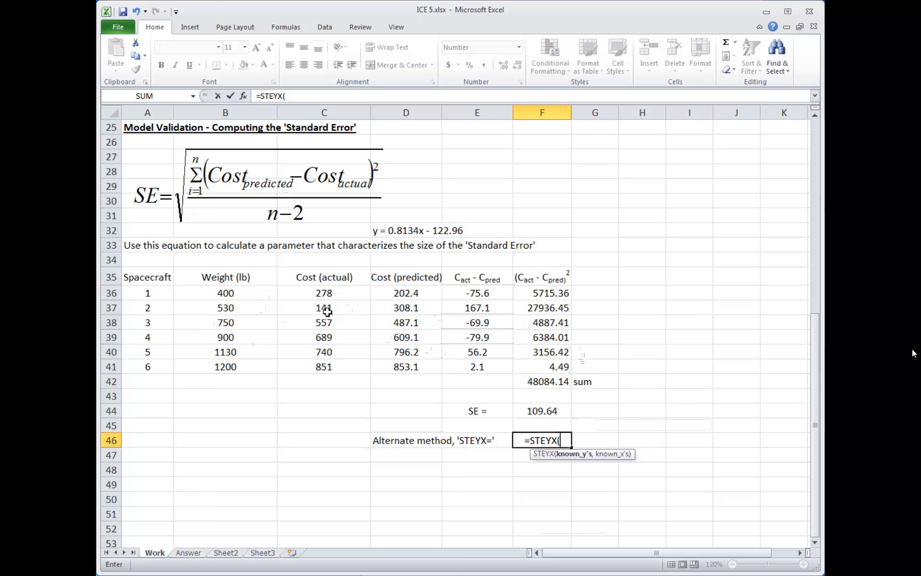
left_click_drag(330, 294, 335, 361)
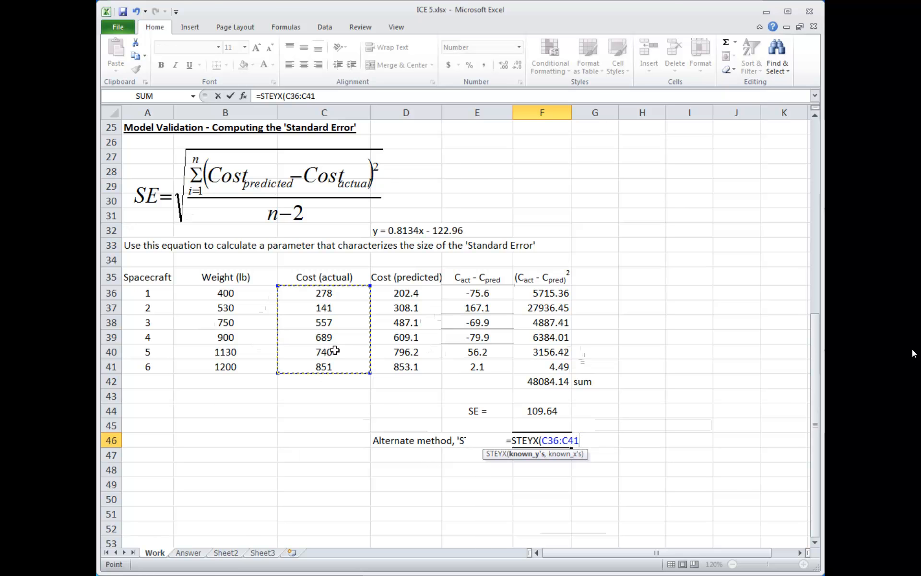
type(",")
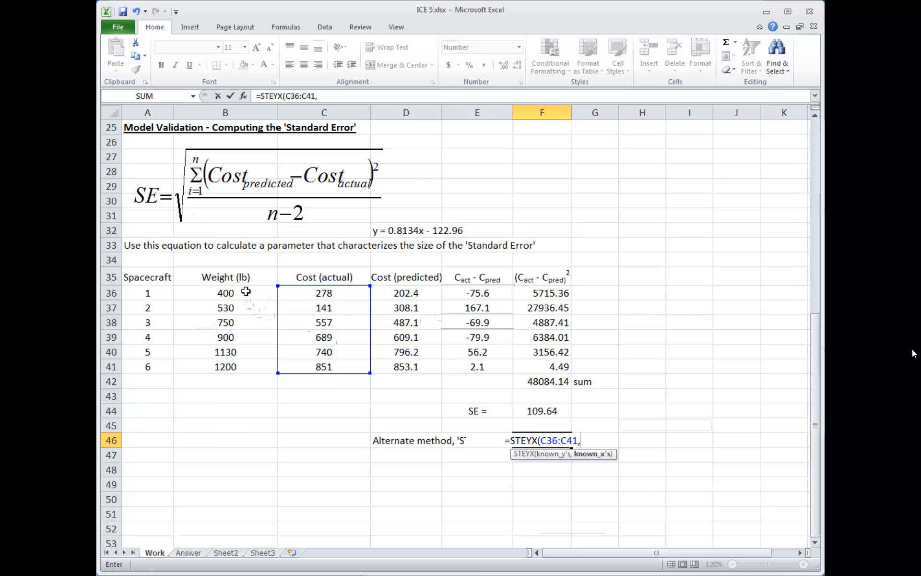
left_click_drag(246, 291, 245, 360)
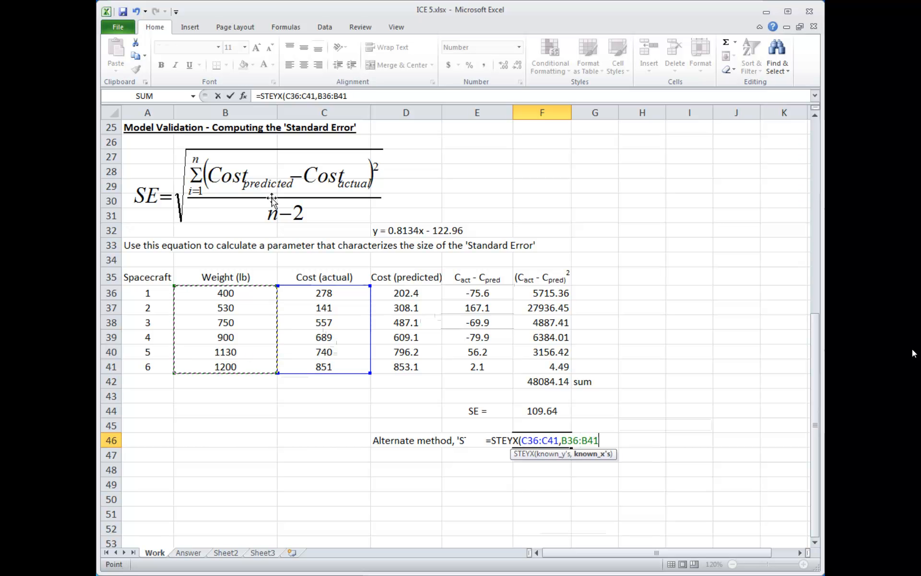
left_click(360, 95)
left_click(360, 94)
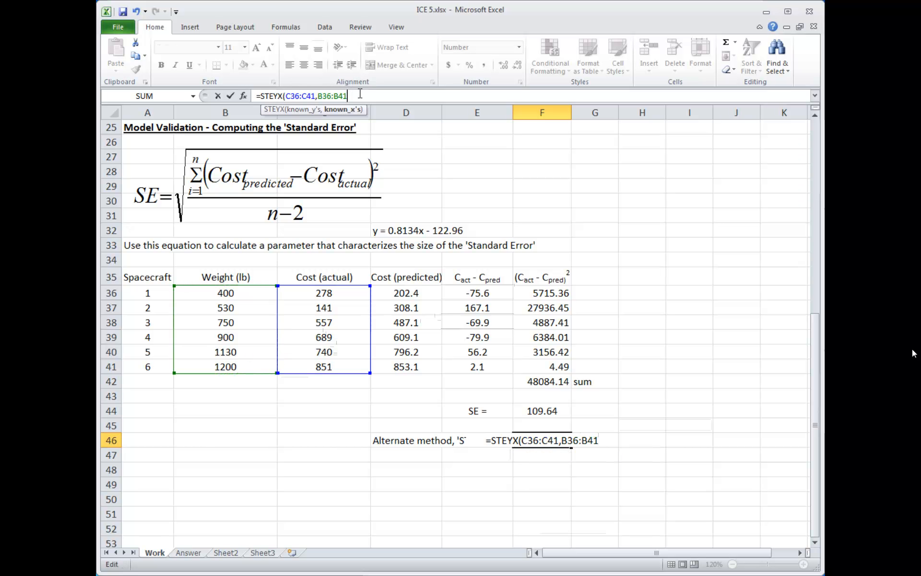
type(")")
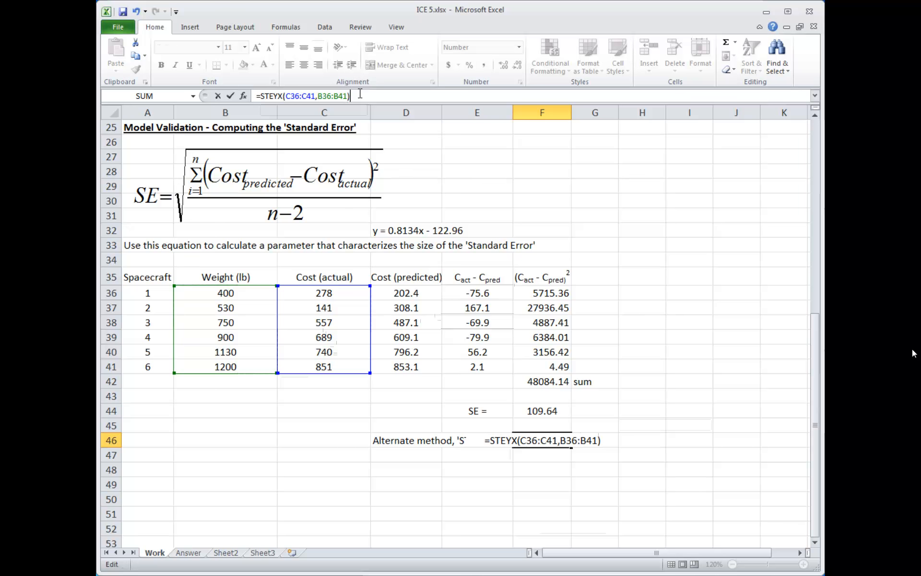
key("Return")
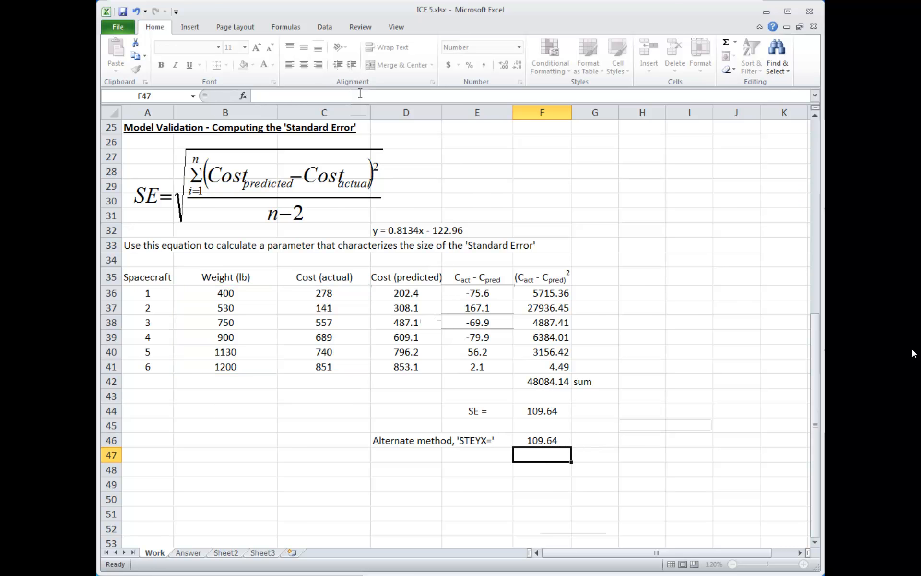